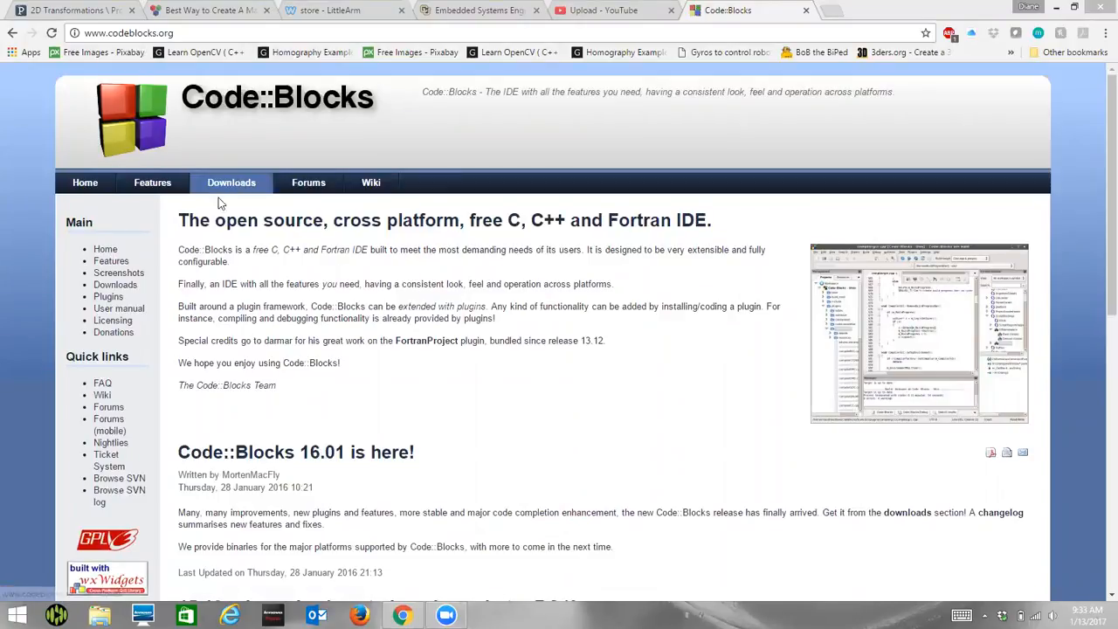
# Download the Windows binary release codeblocks-16.01mingw-setup.exe from the Code::Blocks site through Sourceforge.net
pyautogui.click(127, 289)
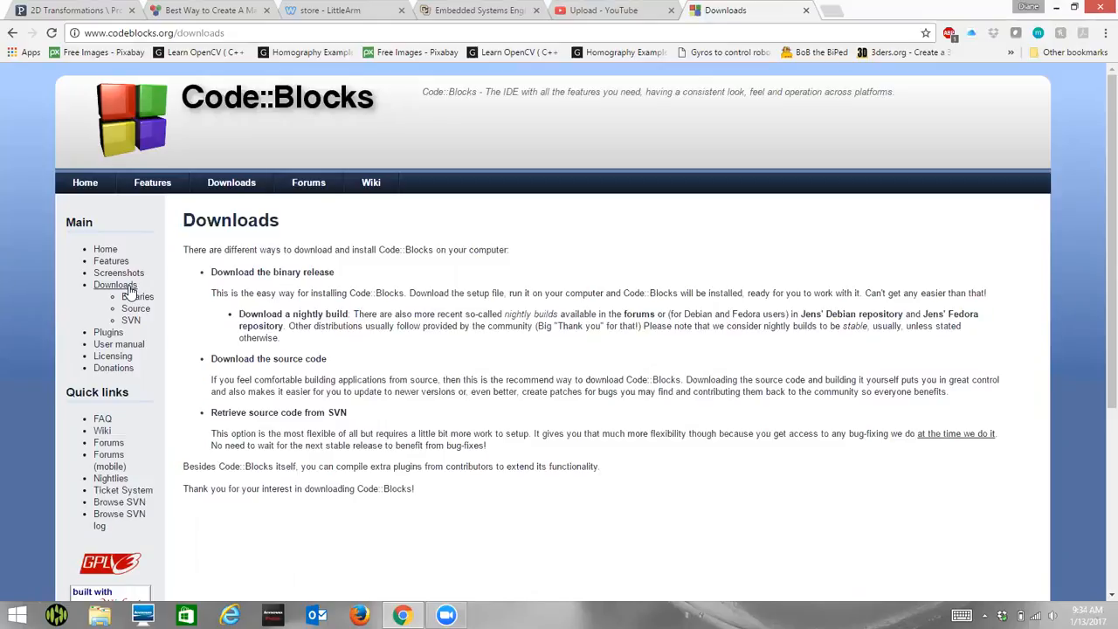
pyautogui.click(267, 274)
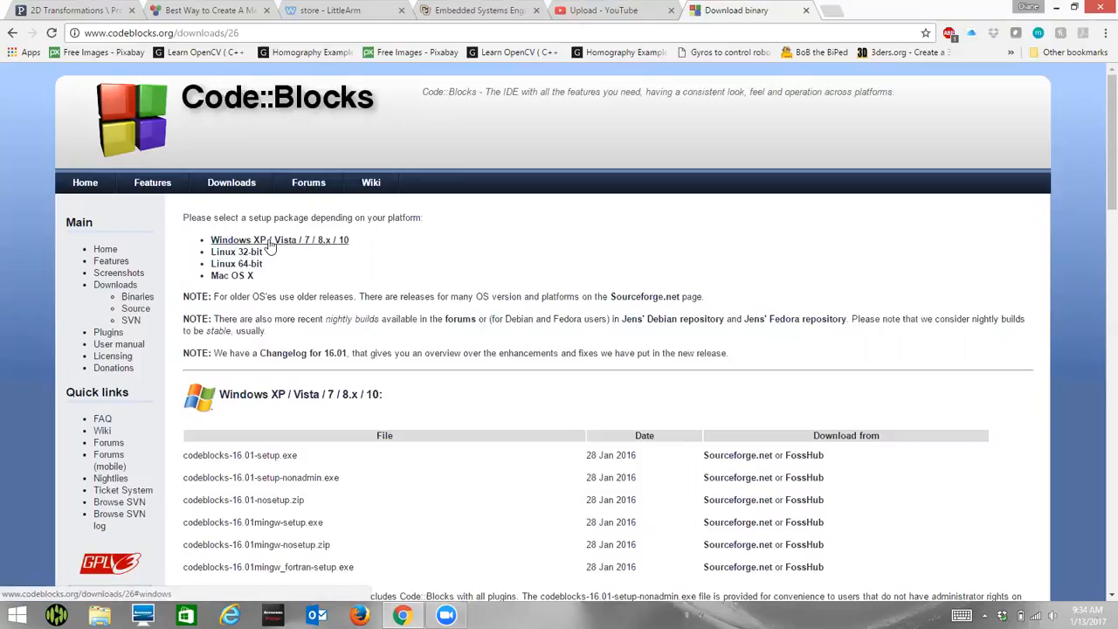
pyautogui.click(270, 244)
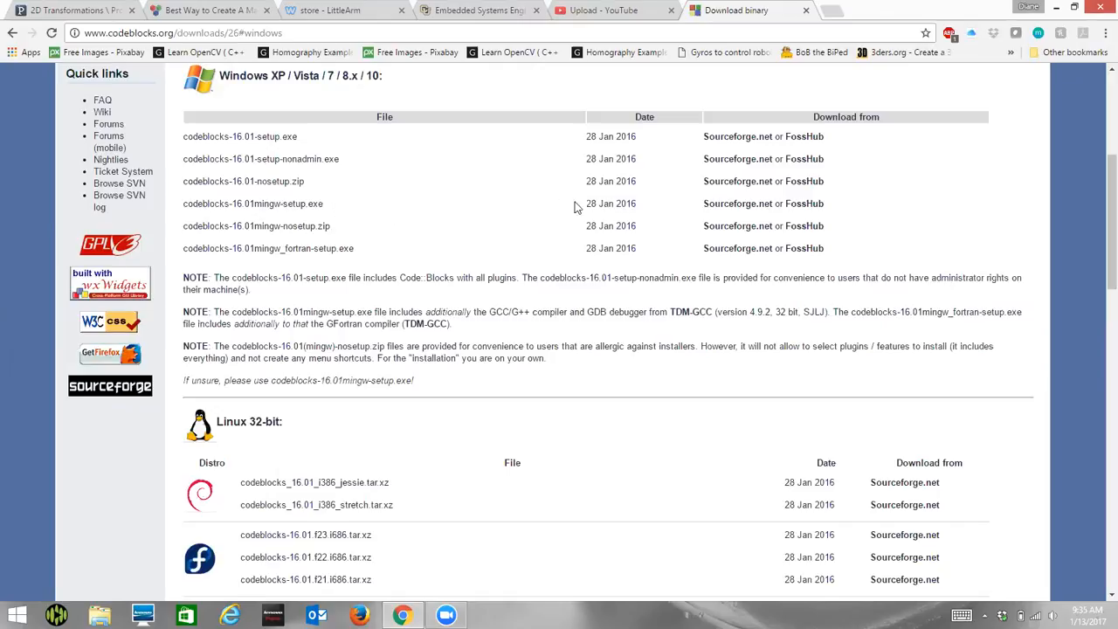
pyautogui.click(715, 207)
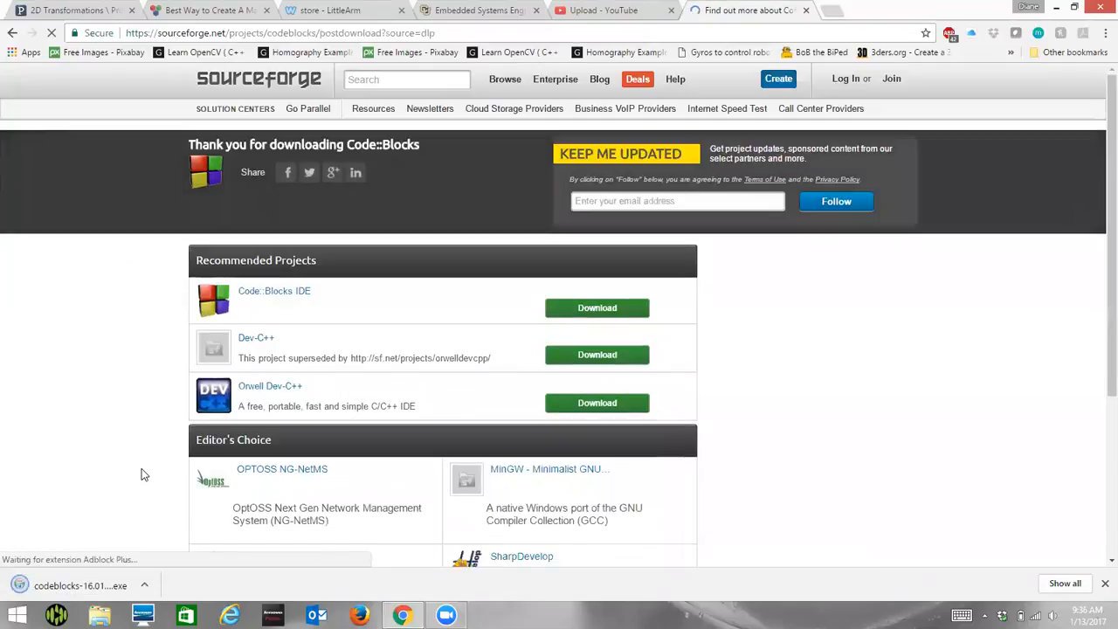
# Run the downloaded setup with permission to make changes and install the full component set in C:\Program Files (x86)\CodeBlocks
pyautogui.click(99, 592)
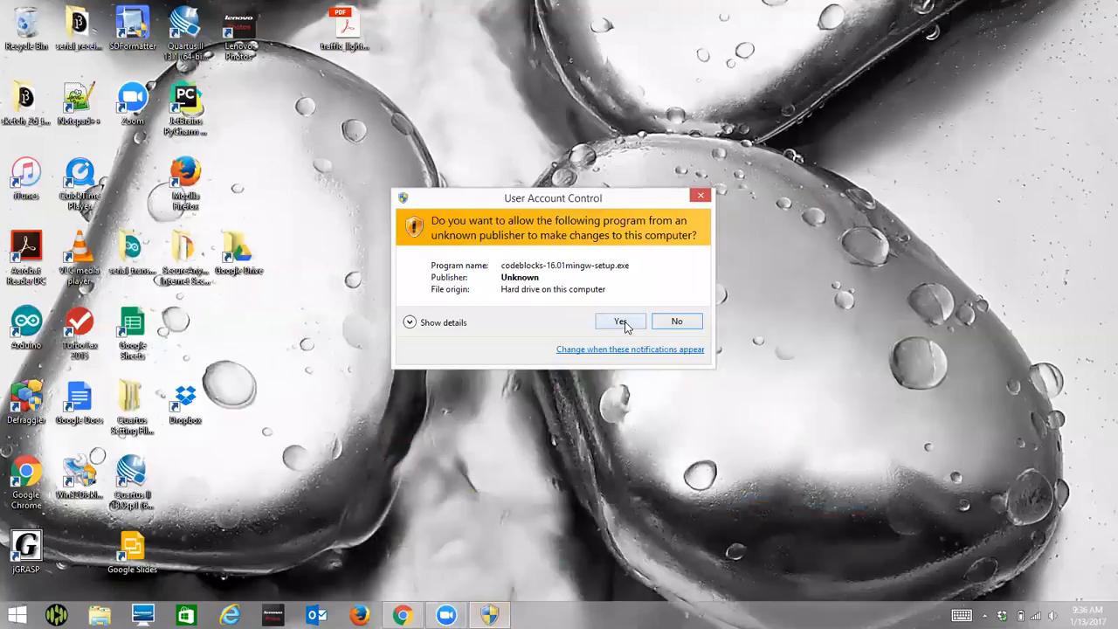
pyautogui.click(625, 324)
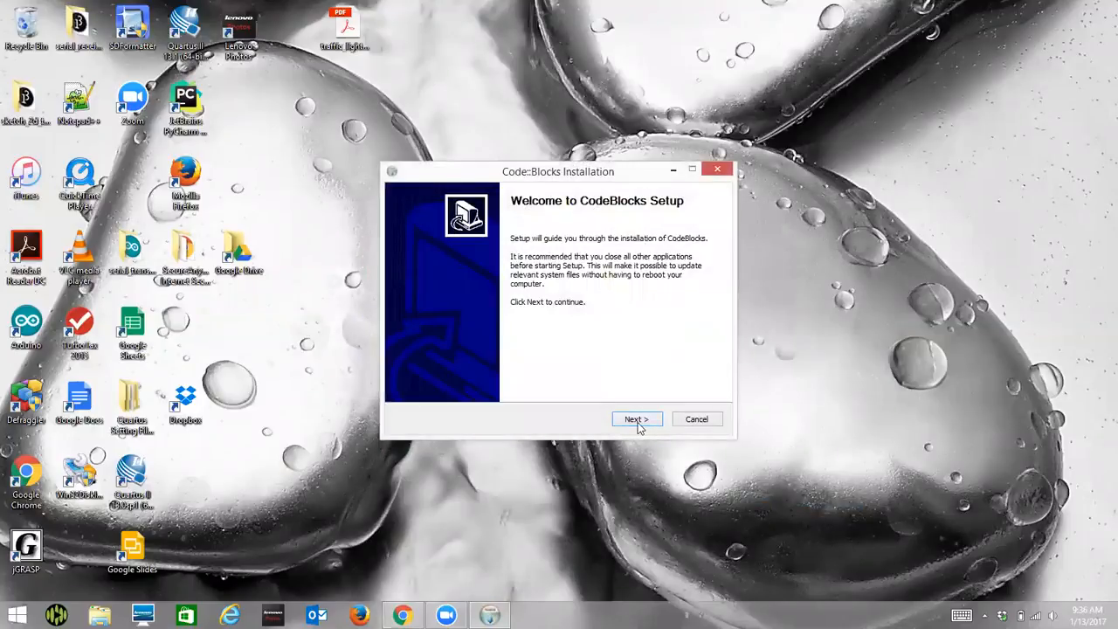
pyautogui.click(636, 421)
pyautogui.click(636, 420)
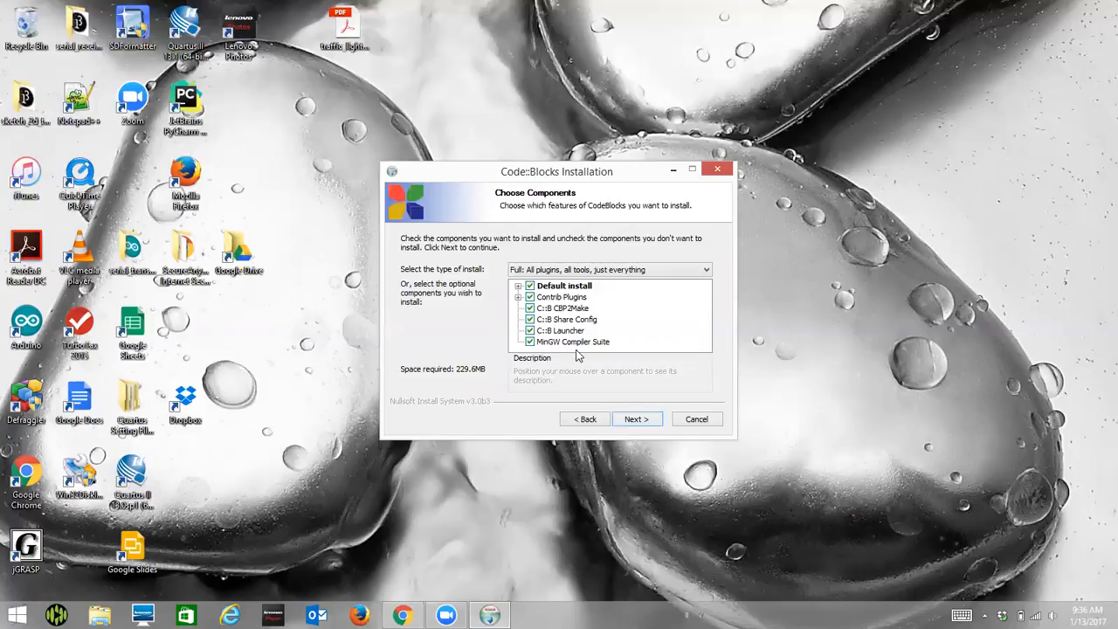
pyautogui.click(635, 420)
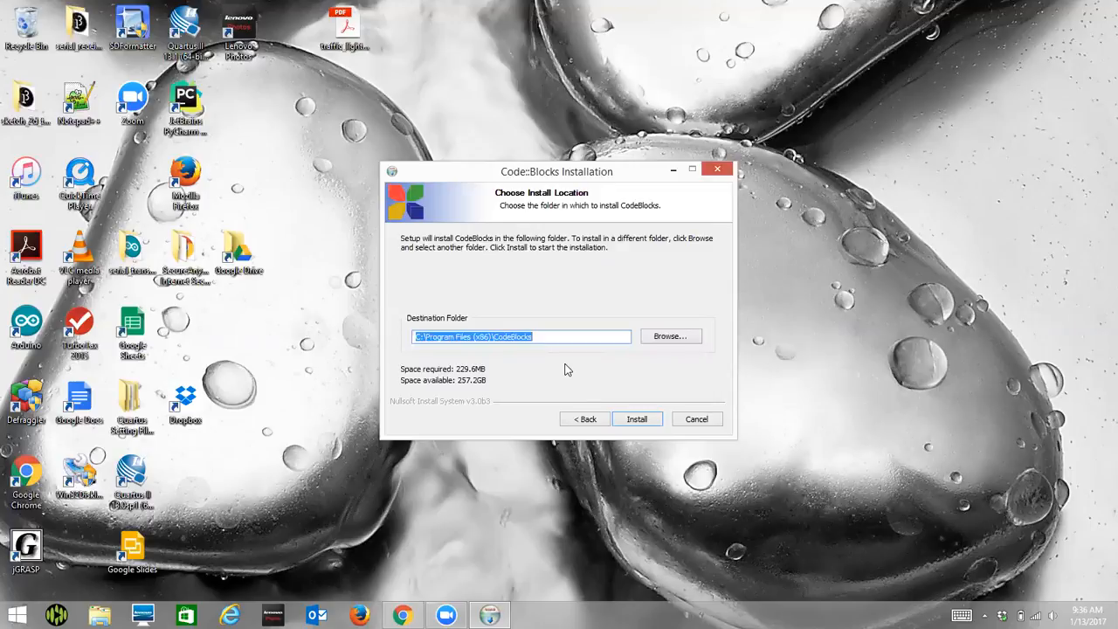
pyautogui.click(634, 419)
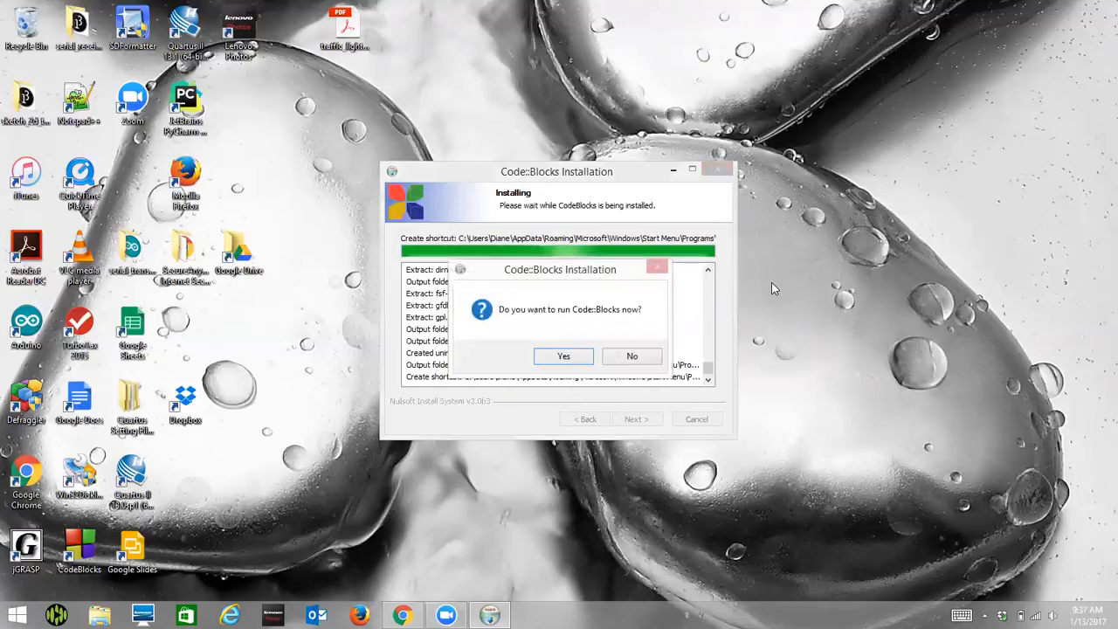
# Choose to run Code::Blocks right away and finish the installation wizard
pyautogui.click(563, 357)
pyautogui.click(635, 419)
pyautogui.click(634, 420)
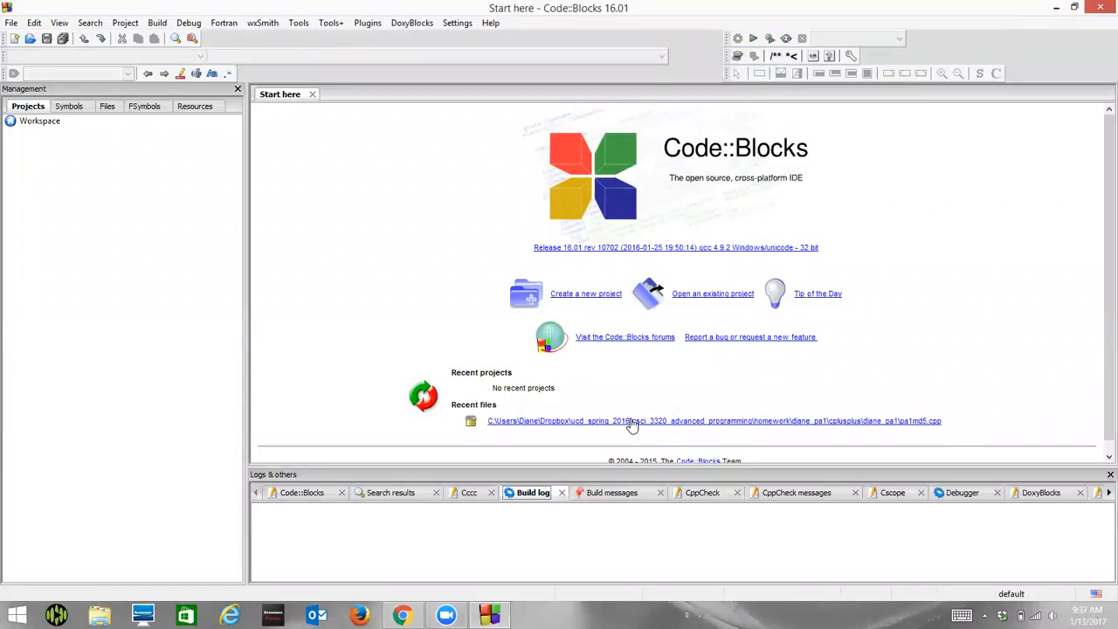
# Start a new project from the Console application template and choose C as its language
pyautogui.click(591, 302)
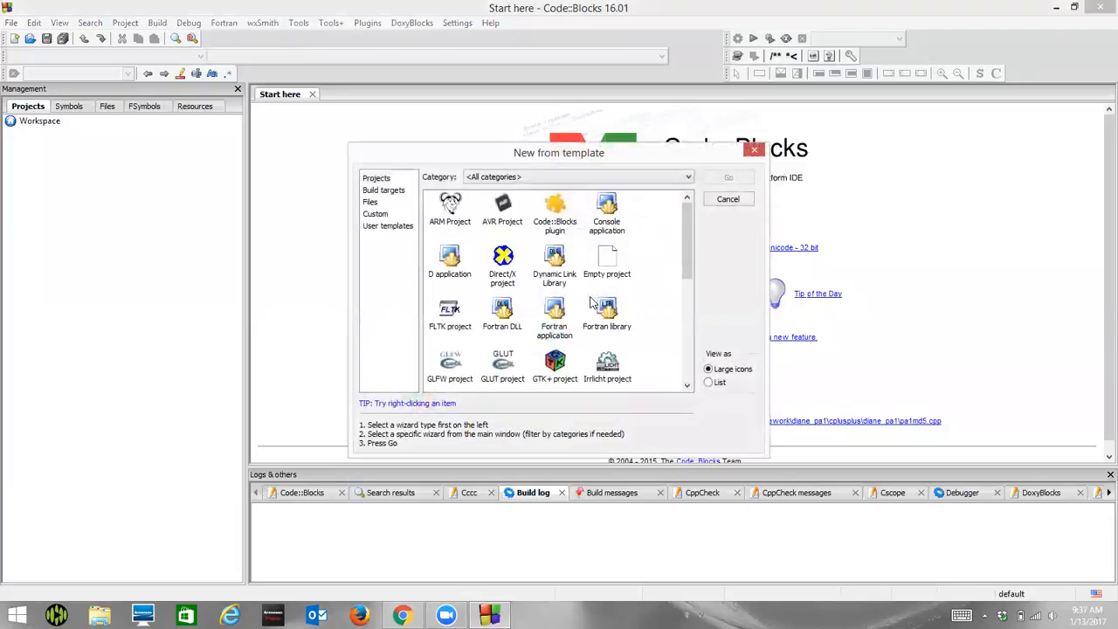
pyautogui.click(610, 213)
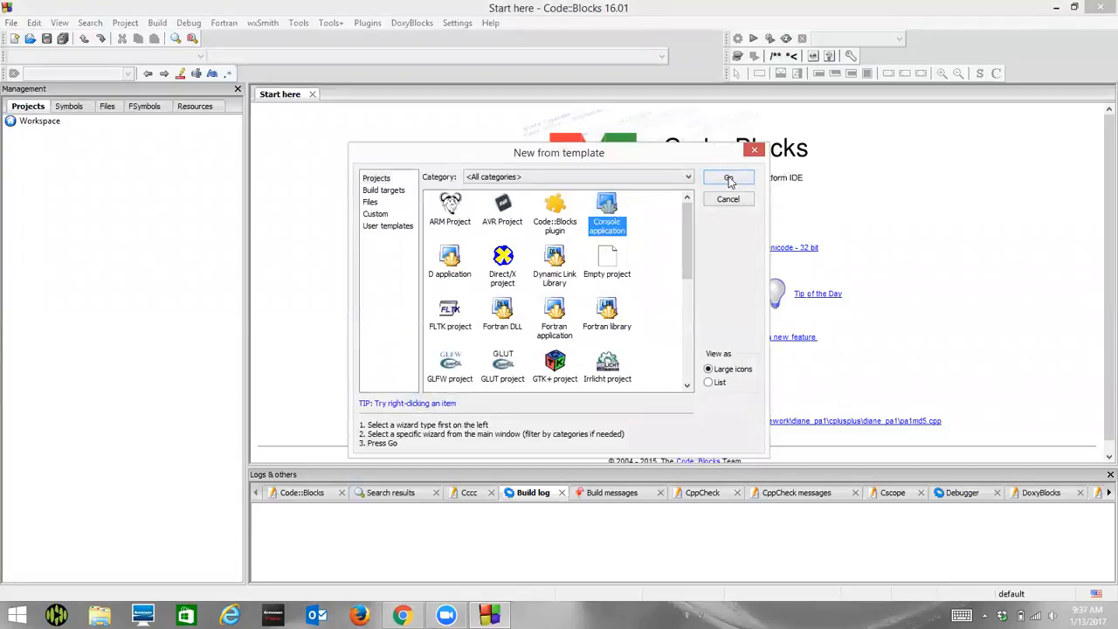
pyautogui.click(730, 180)
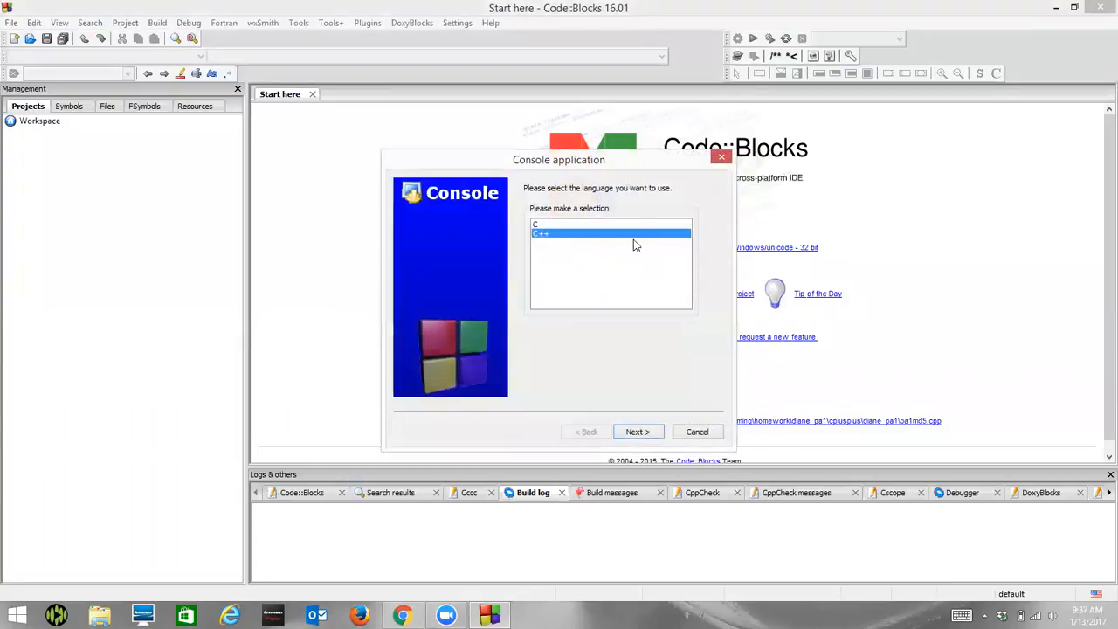
pyautogui.click(554, 223)
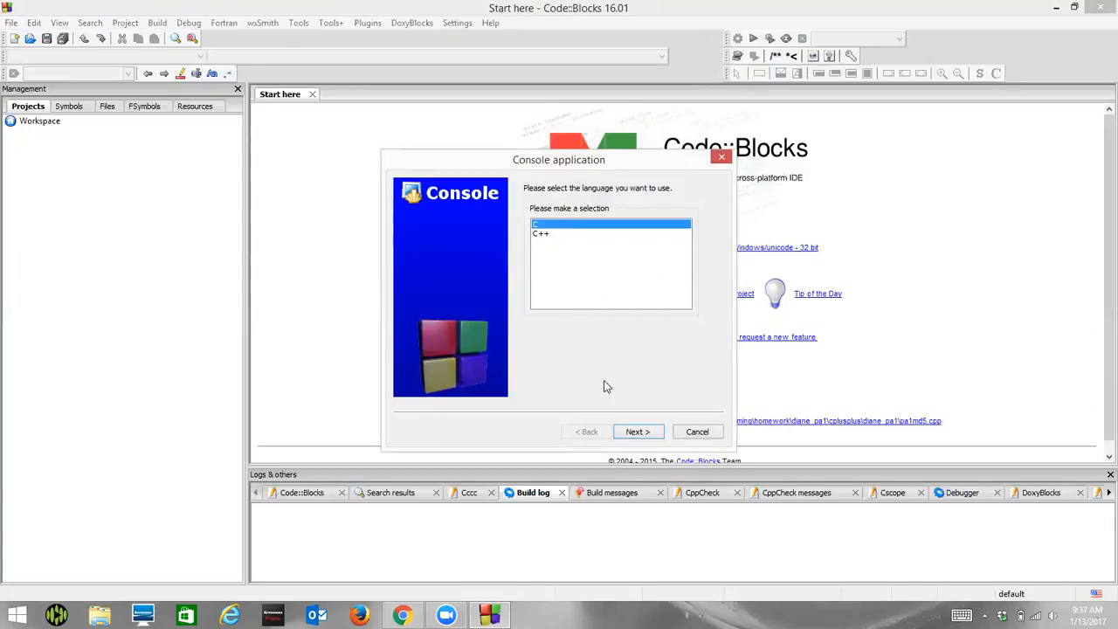
pyautogui.click(636, 435)
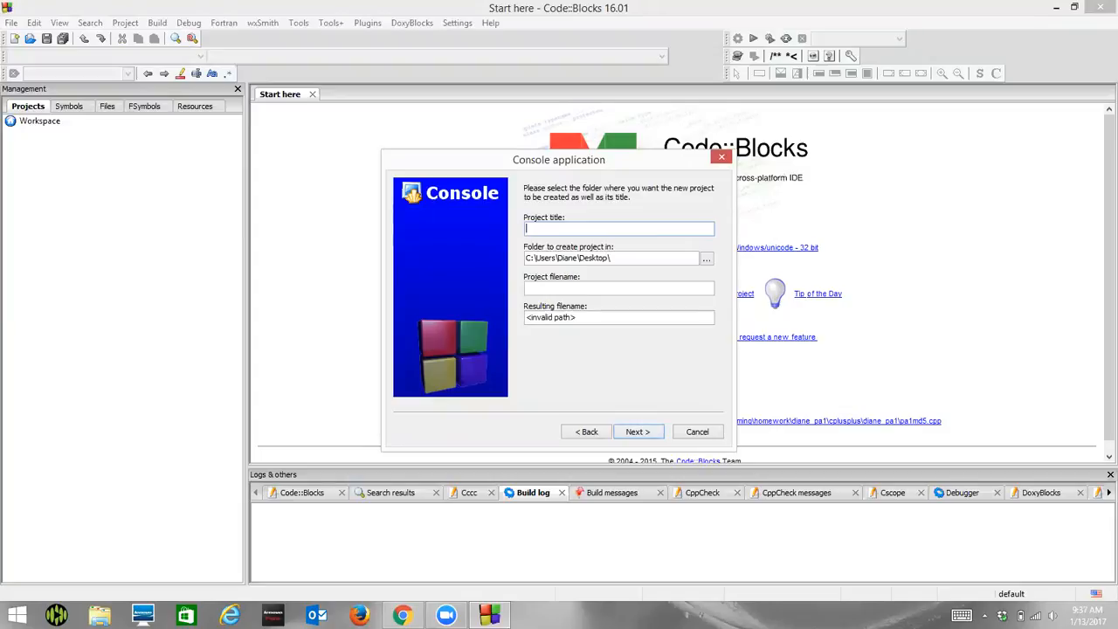
# Title the project hello, keep the GNU GCC Compiler with the Debug and Release configurations, and create it
pyautogui.write('hel')
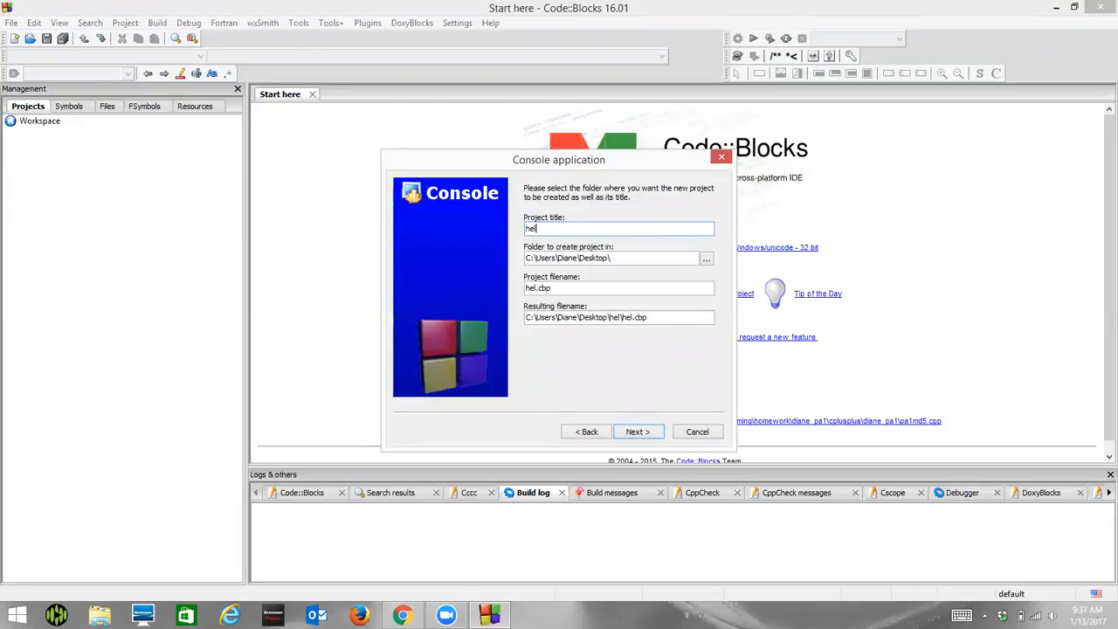
pyautogui.write('lo')
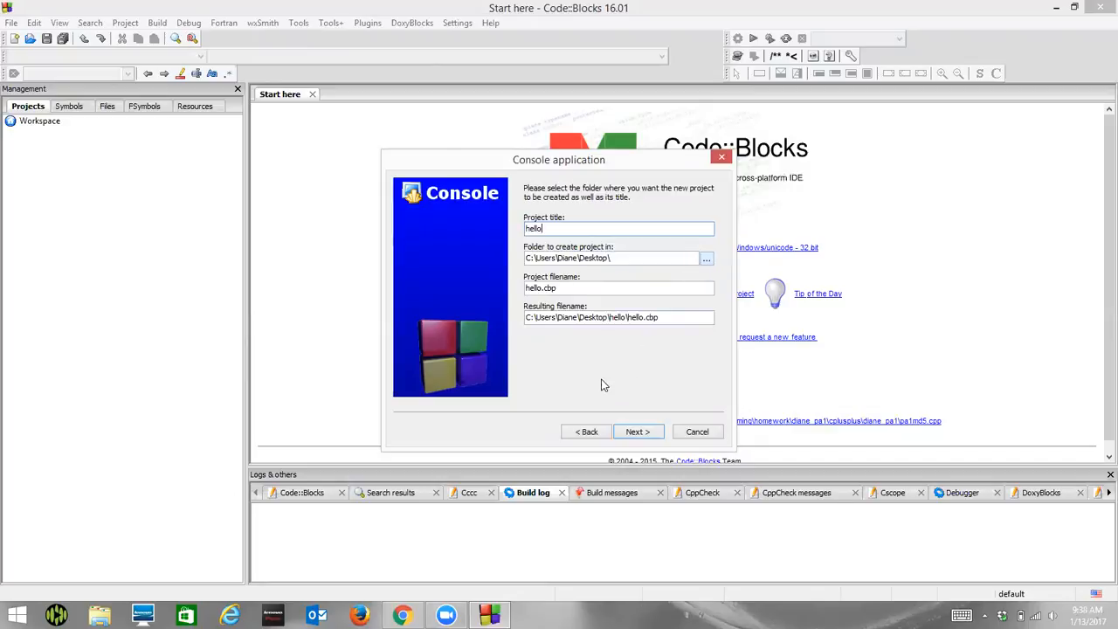
pyautogui.click(640, 431)
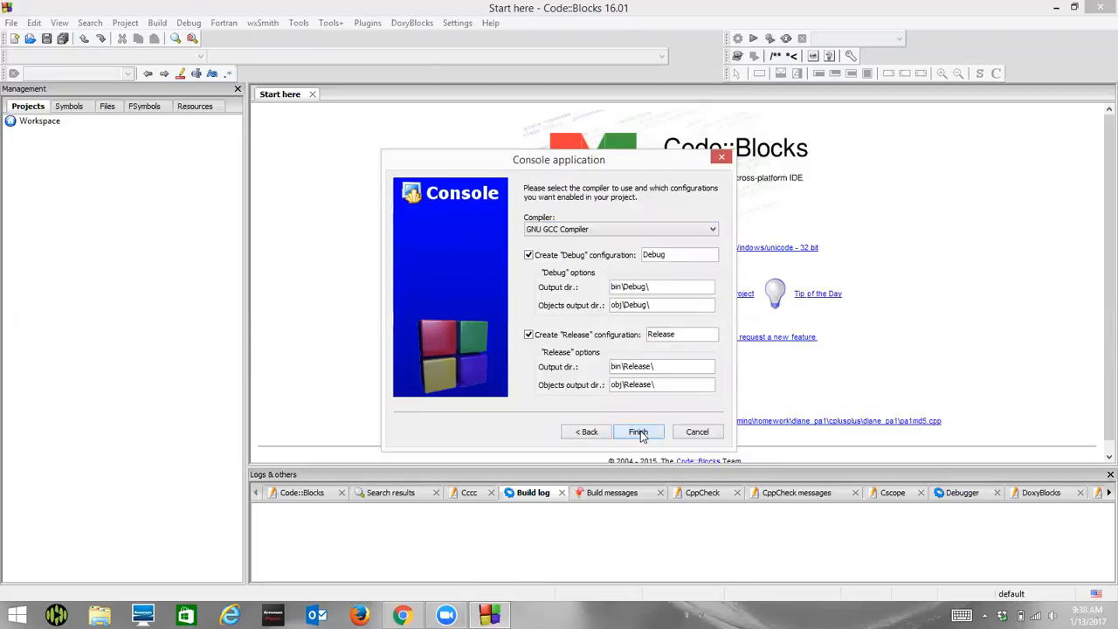
pyautogui.click(704, 231)
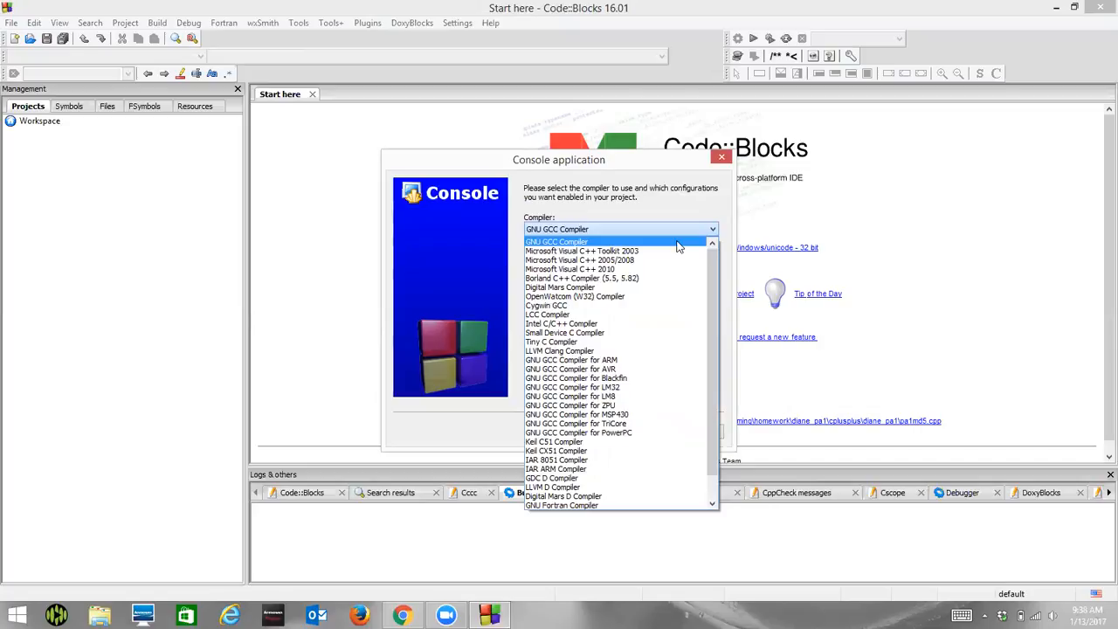
pyautogui.click(678, 242)
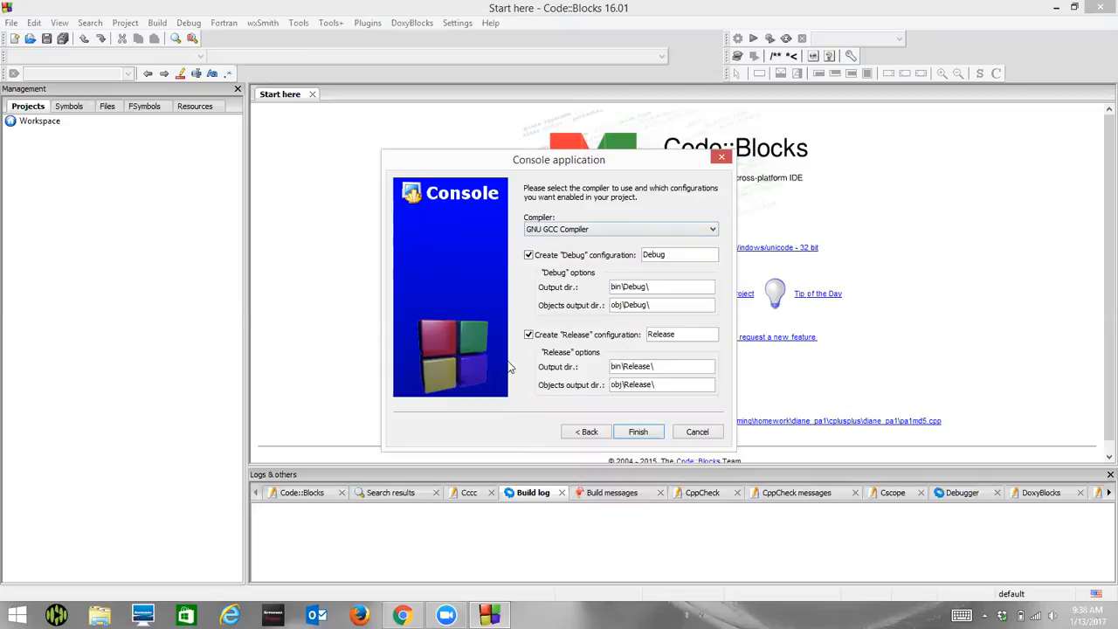
pyautogui.click(636, 434)
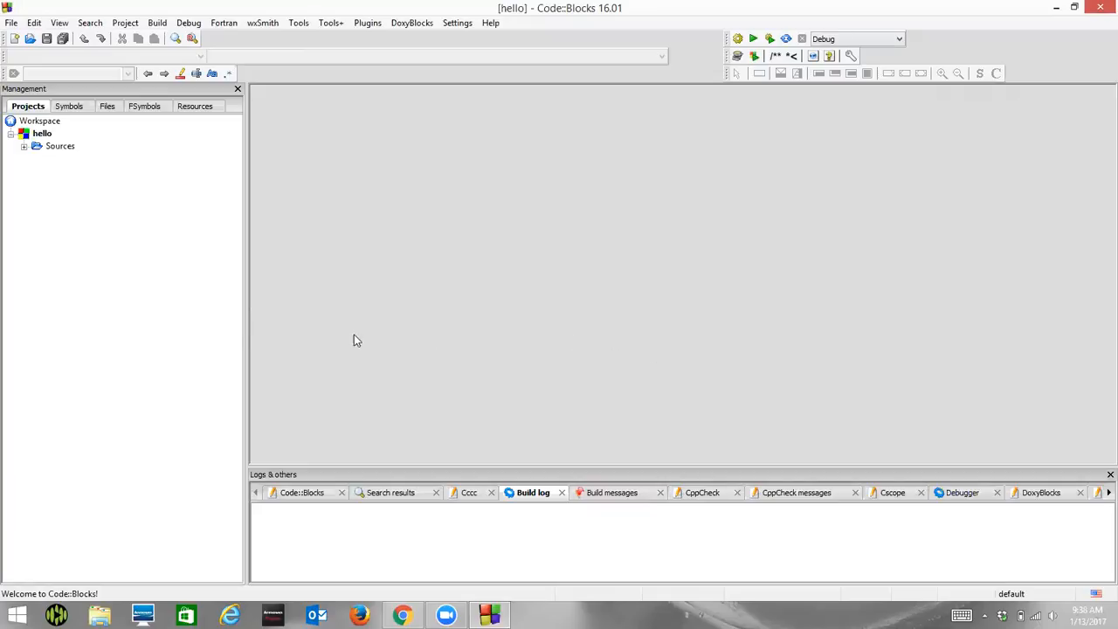
# Open main.c from the hello project's Sources, then build and run the program
pyautogui.click(32, 106)
pyautogui.click(22, 148)
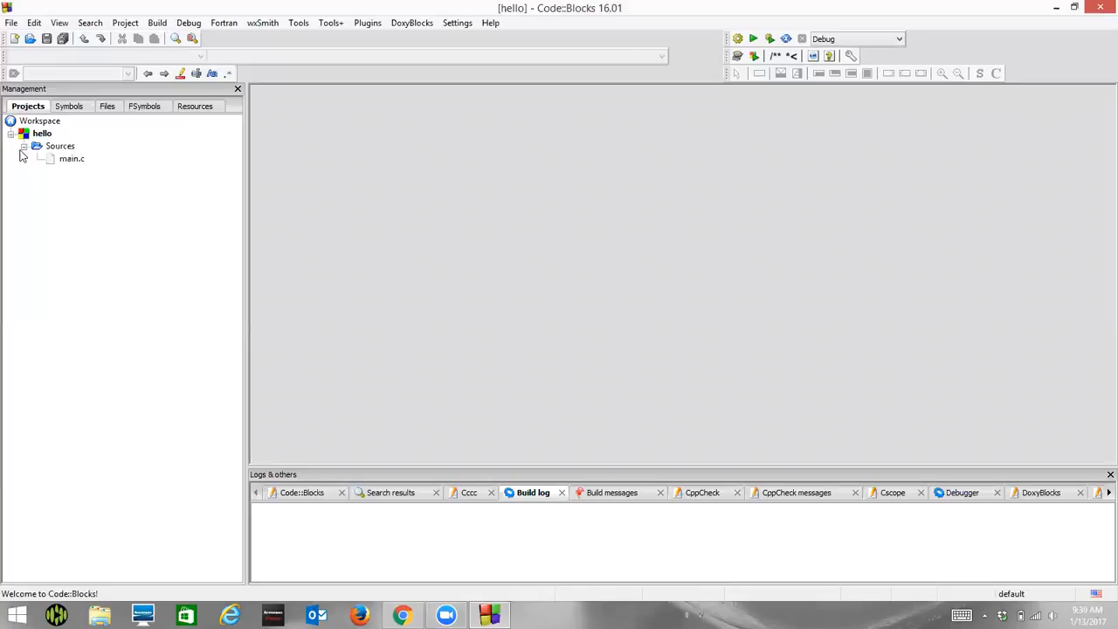
pyautogui.doubleClick(69, 160)
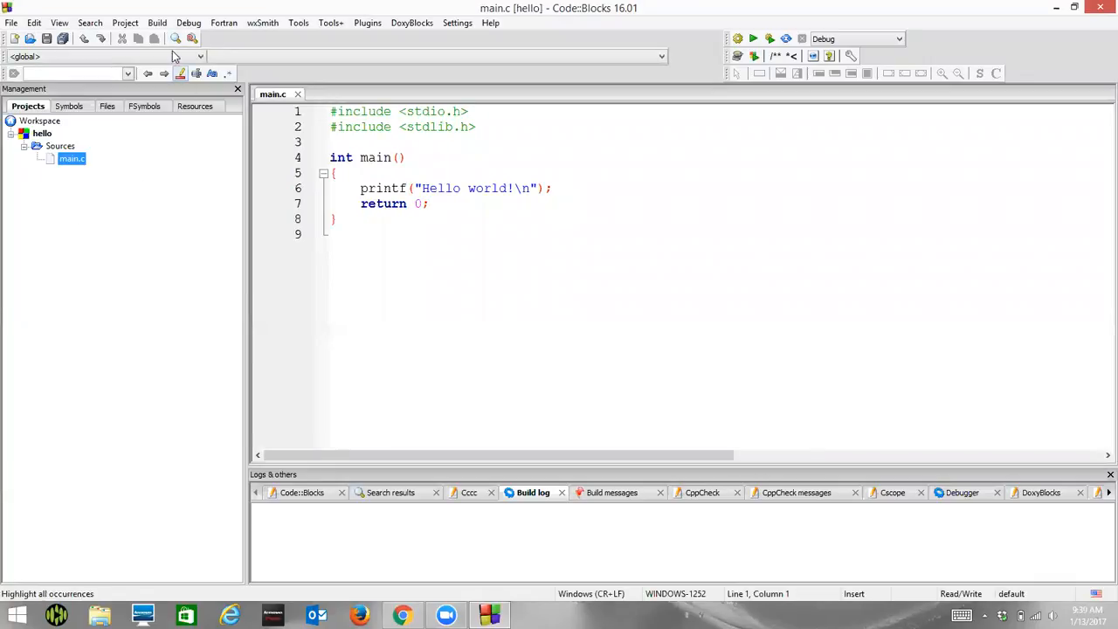
pyautogui.click(160, 26)
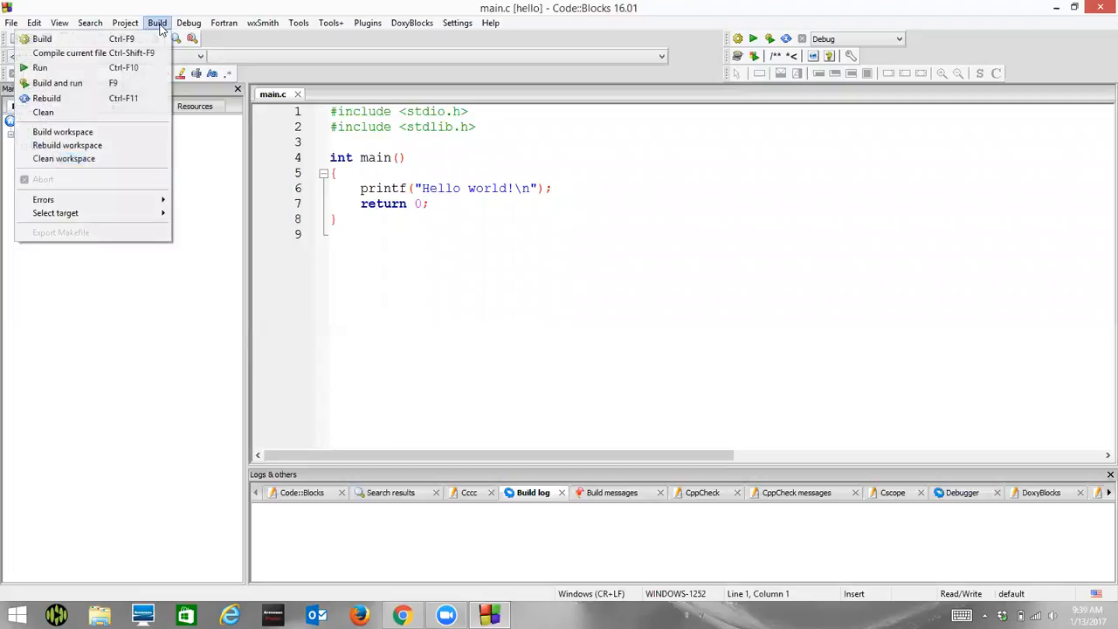
pyautogui.click(136, 83)
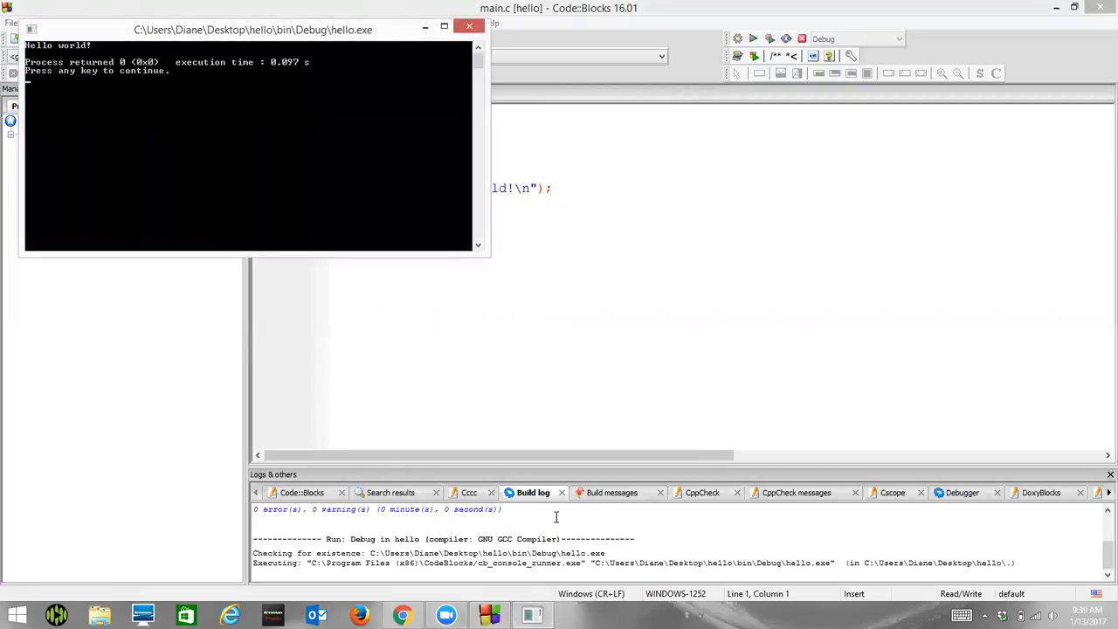
# Check the end of the build log, then bring the hello.exe console forward and move it clear of the code
pyautogui.moveTo(1097, 560)
pyautogui.mouseDown()
pyautogui.moveTo(1097, 521)
pyautogui.moveTo(1099, 569)
pyautogui.mouseUp()
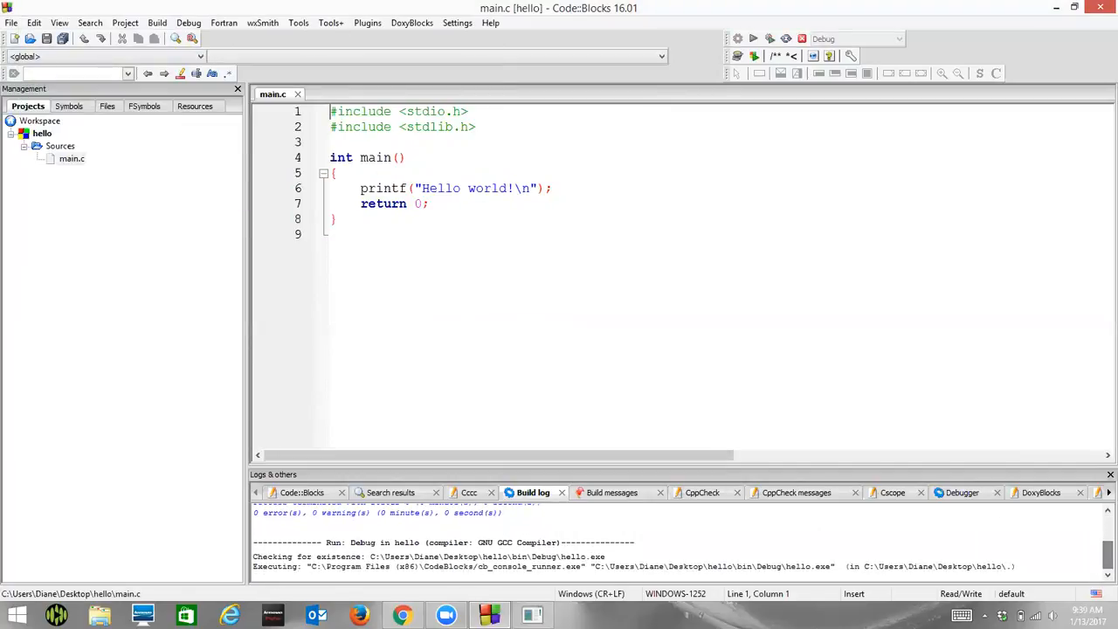
pyautogui.click(533, 615)
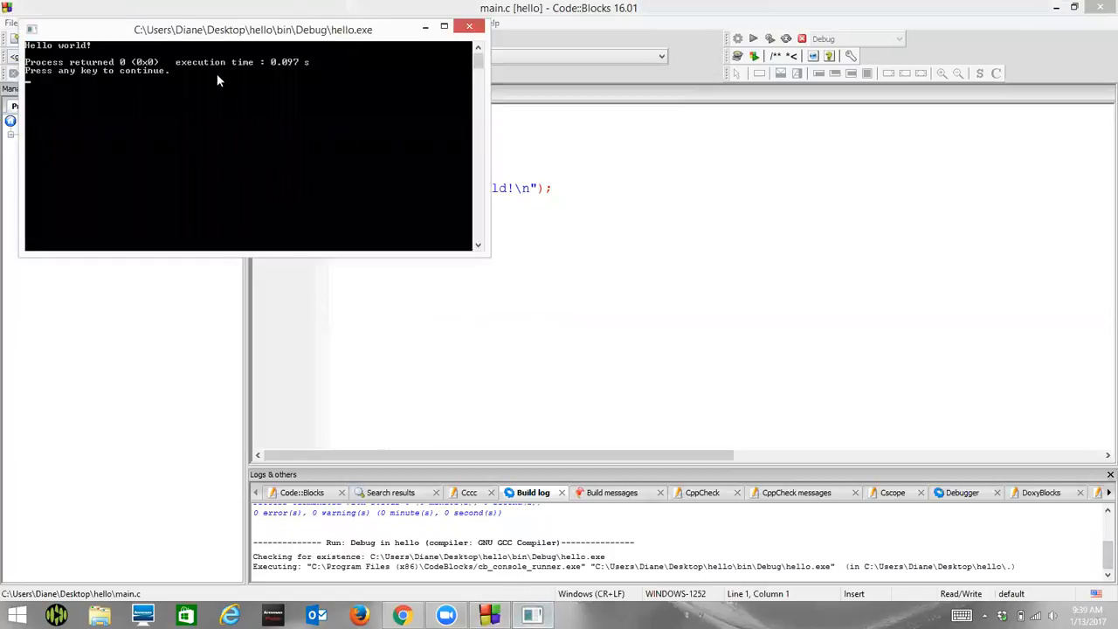
pyautogui.moveTo(131, 33); pyautogui.dragTo(575, 164)
pyautogui.moveTo(500, 179); pyautogui.dragTo(498, 179)
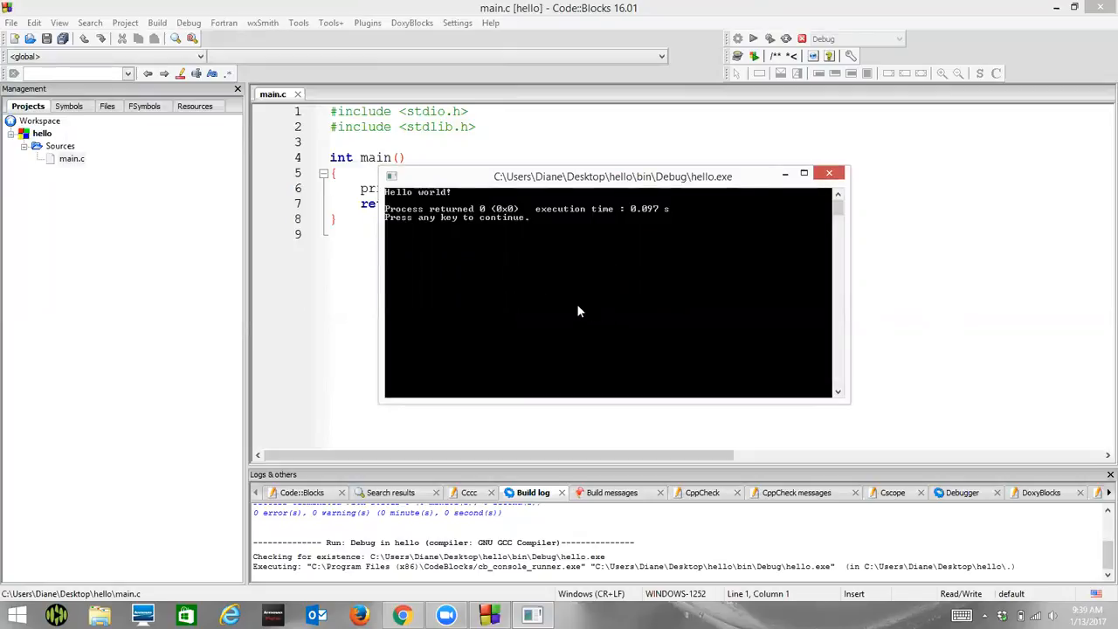
pyautogui.moveTo(734, 186); pyautogui.dragTo(820, 218)
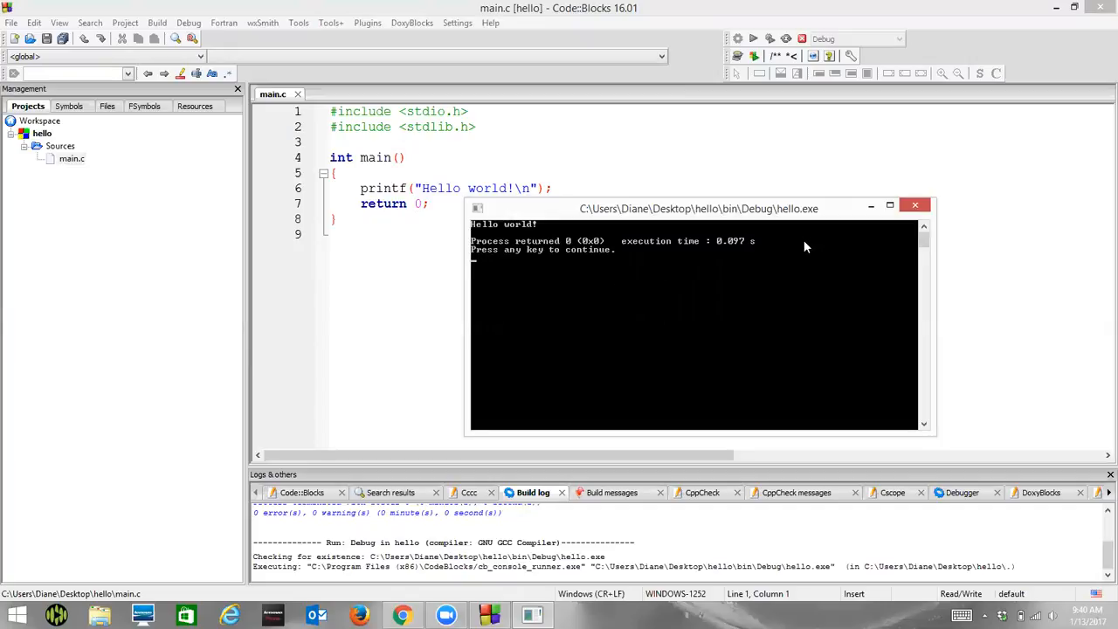
# Dismiss the finished hello.exe console and close Code::Blocks
pyautogui.press('Return')
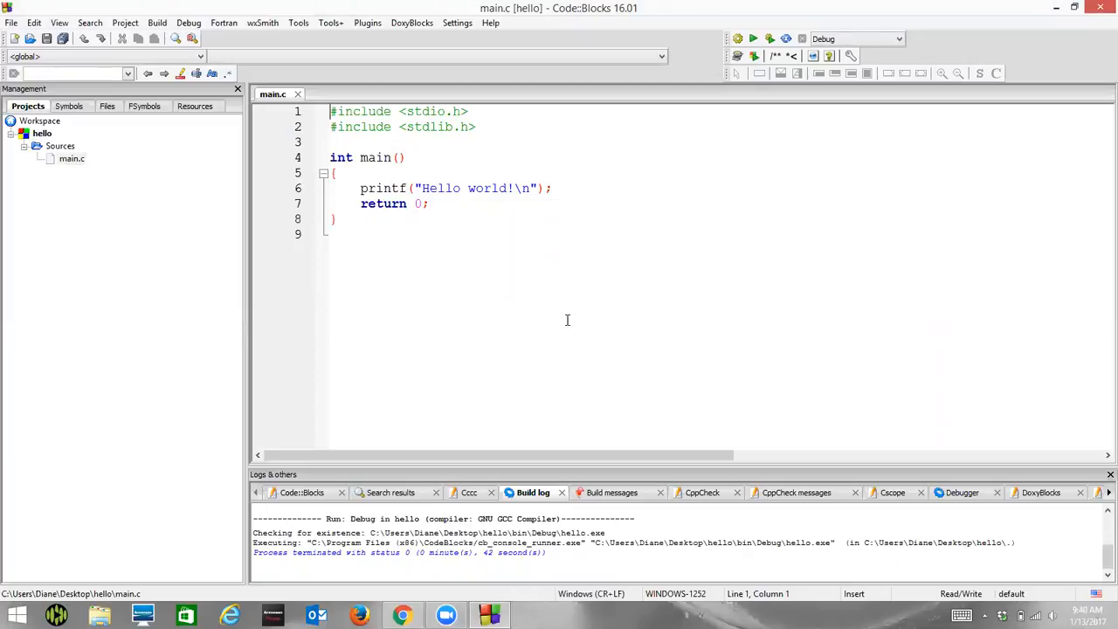
pyautogui.click(1099, 11)
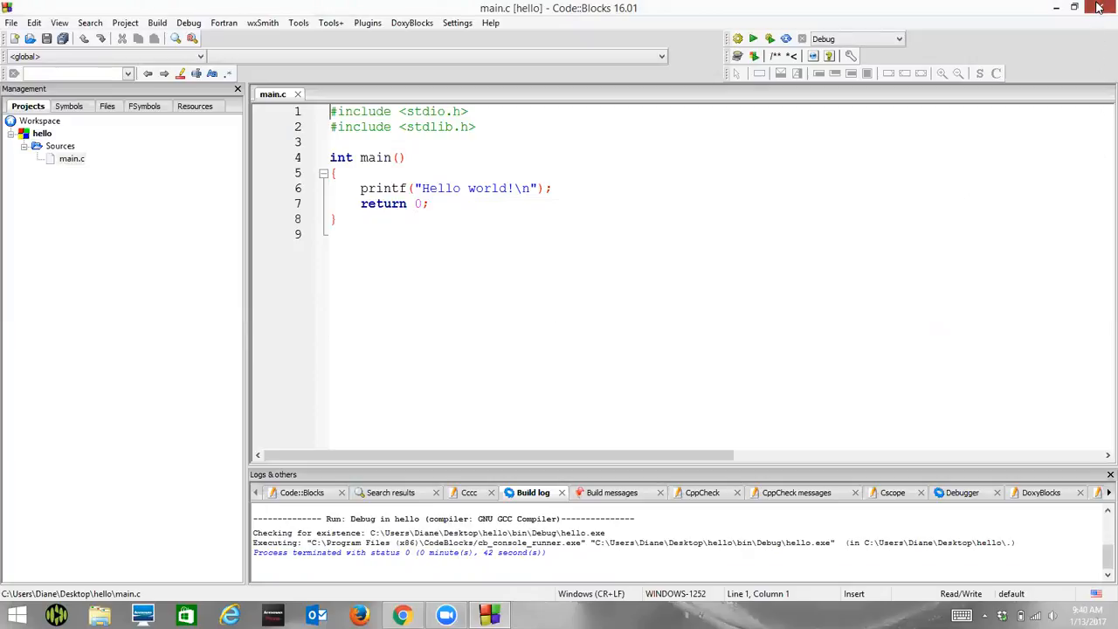